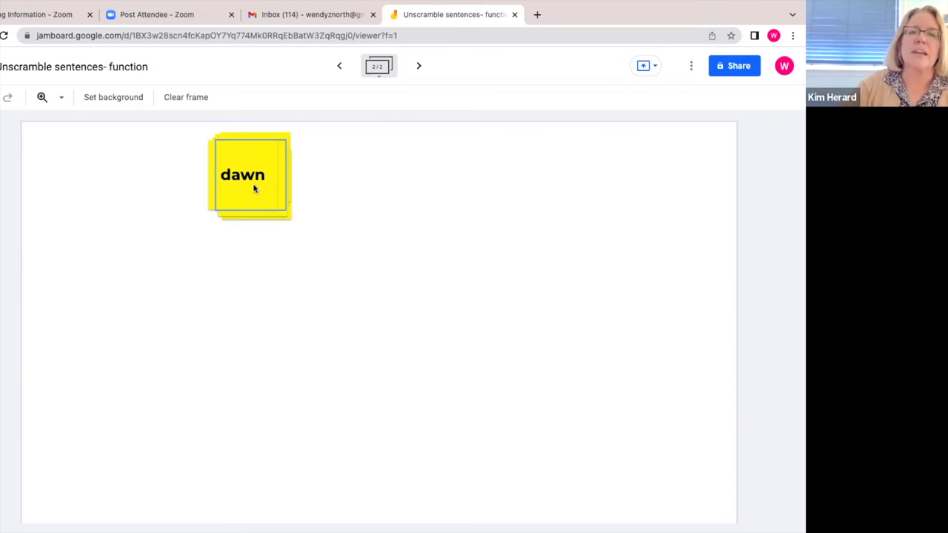
Spread the stacked word notes apart into two rows so every word of the scrambled sentence can be read
{"action": "left_click_drag", "start_coordinate": [254, 186], "coordinate": [630, 184]}
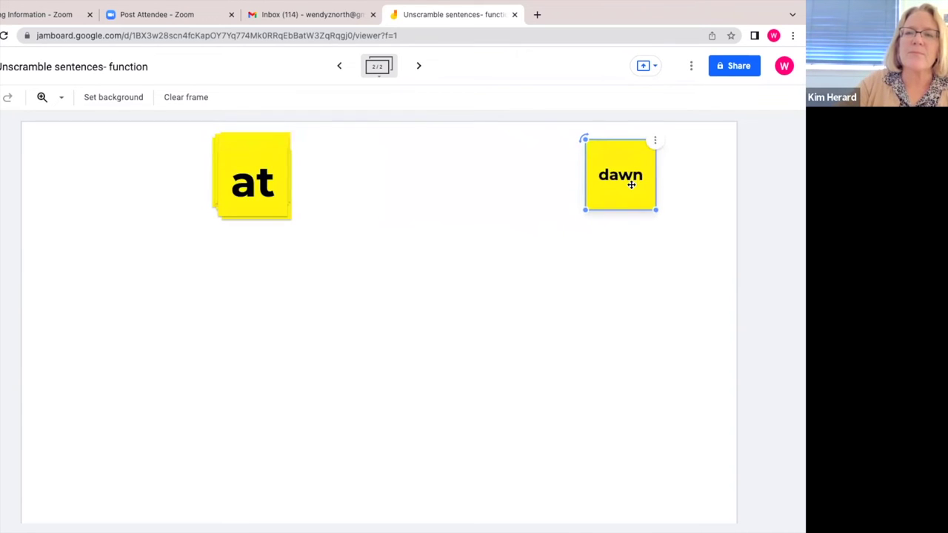
{"action": "left_click_drag", "start_coordinate": [268, 156], "coordinate": [539, 152]}
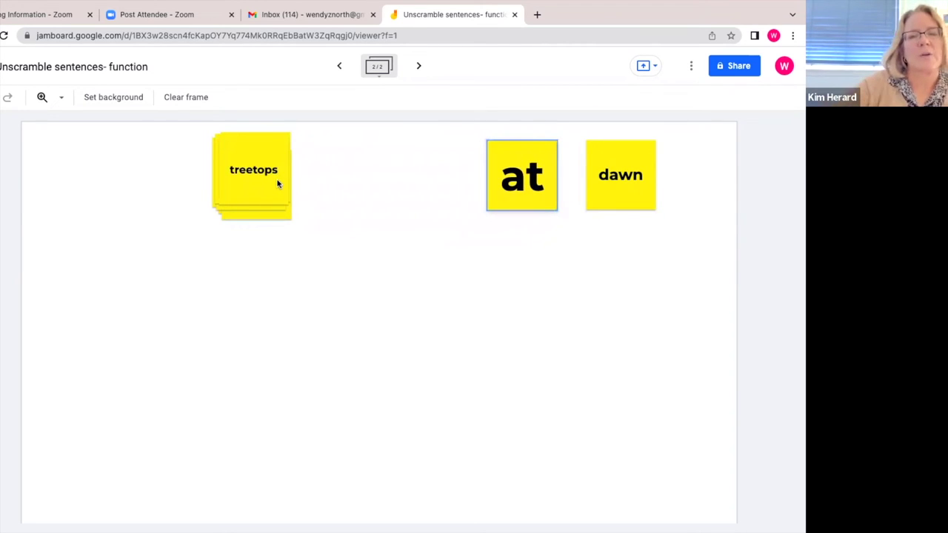
{"action": "left_click_drag", "start_coordinate": [278, 184], "coordinate": [450, 188]}
{"action": "left_click_drag", "start_coordinate": [262, 192], "coordinate": [630, 268]}
{"action": "left_click_drag", "start_coordinate": [269, 205], "coordinate": [544, 286]}
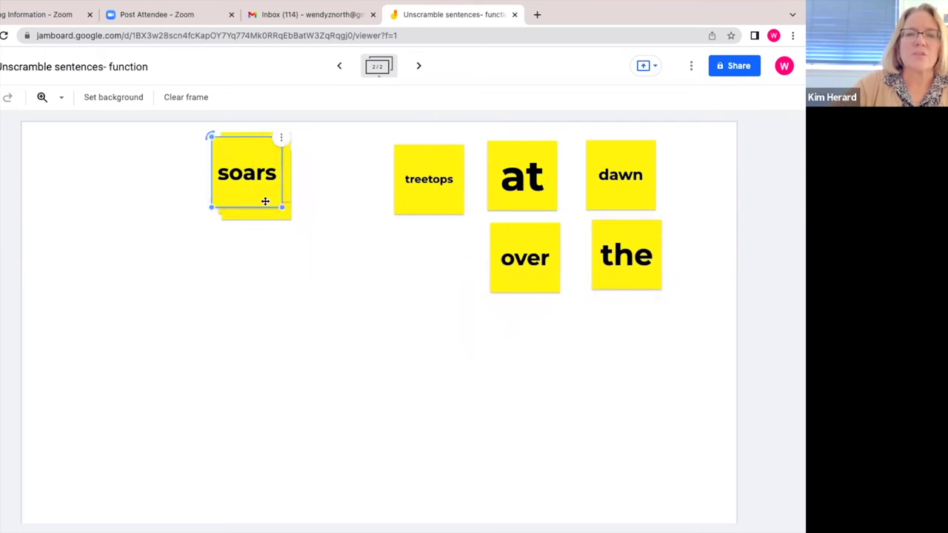
{"action": "left_click_drag", "start_coordinate": [264, 201], "coordinate": [451, 287]}
{"action": "left_click_drag", "start_coordinate": [254, 195], "coordinate": [344, 199]}
{"action": "left_click_drag", "start_coordinate": [267, 205], "coordinate": [350, 273]}
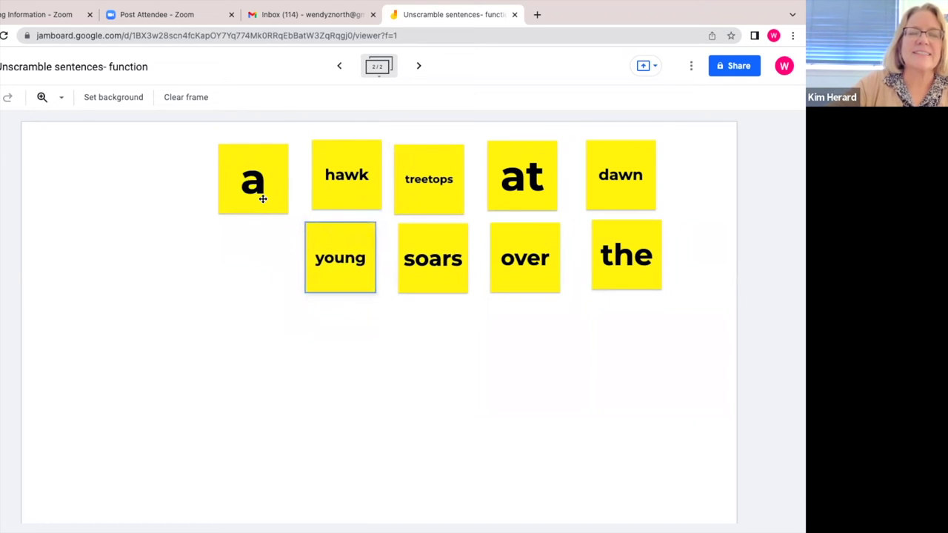
{"action": "left_click_drag", "start_coordinate": [262, 197], "coordinate": [253, 226]}
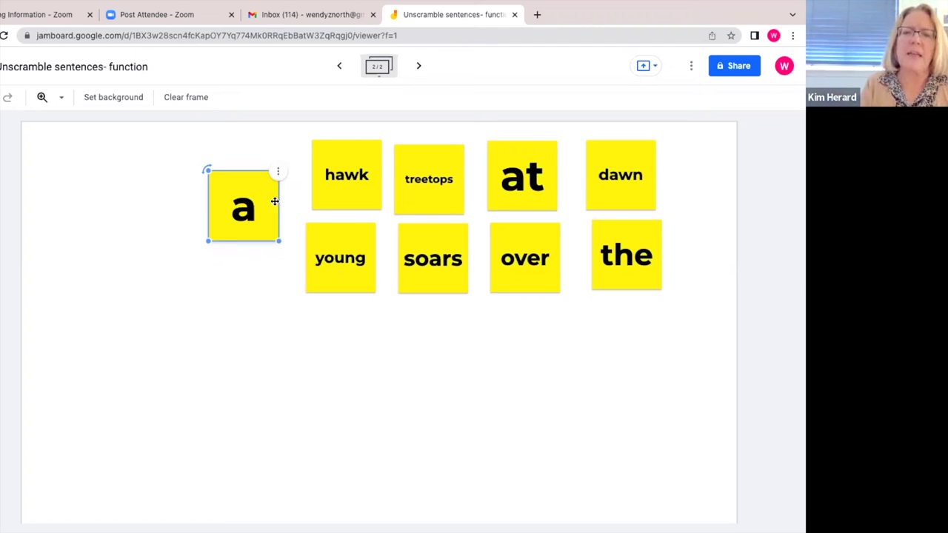
Move the "soars" note into the empty area below the rows and stack "a" above "the" at the board's left edge
{"action": "left_click_drag", "start_coordinate": [457, 266], "coordinate": [457, 406]}
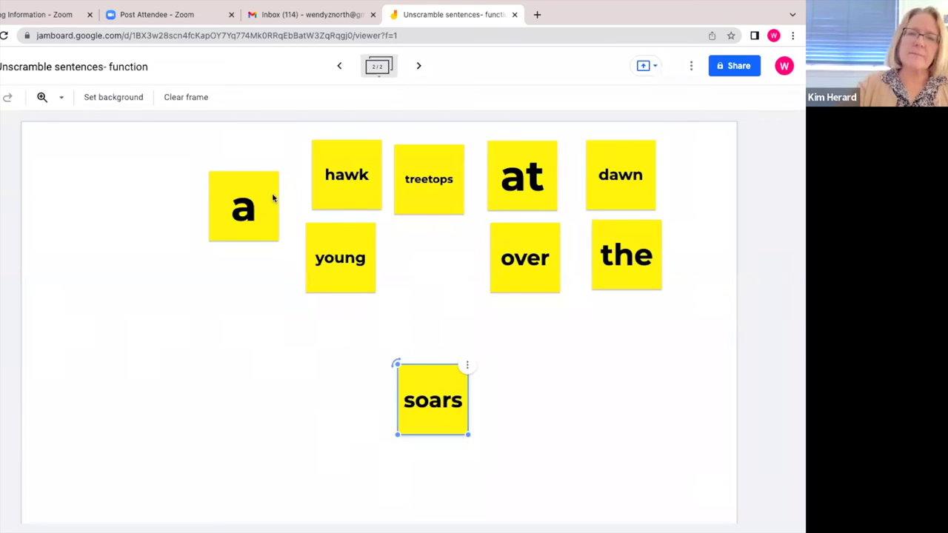
{"action": "left_click_drag", "start_coordinate": [264, 190], "coordinate": [111, 160]}
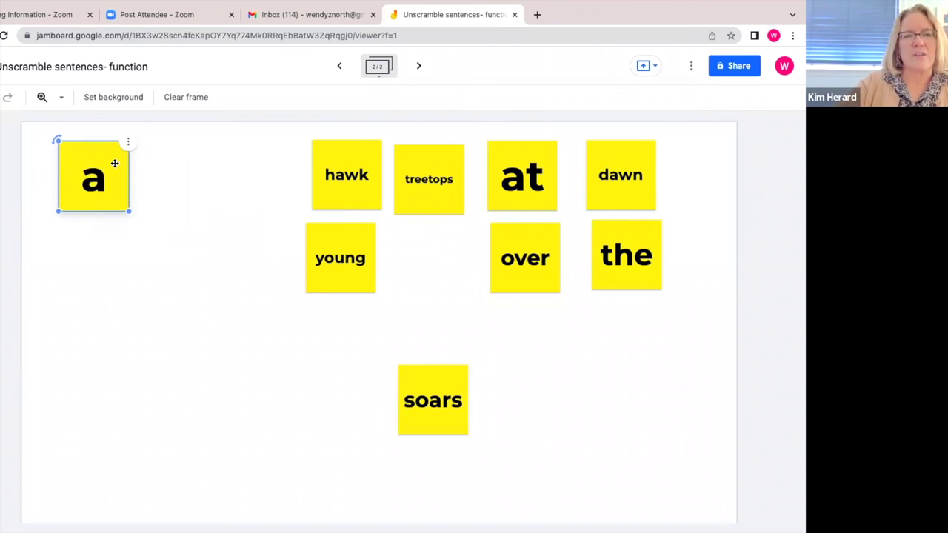
{"action": "left_click", "coordinate": [694, 209]}
{"action": "left_click_drag", "start_coordinate": [639, 270], "coordinate": [106, 268]}
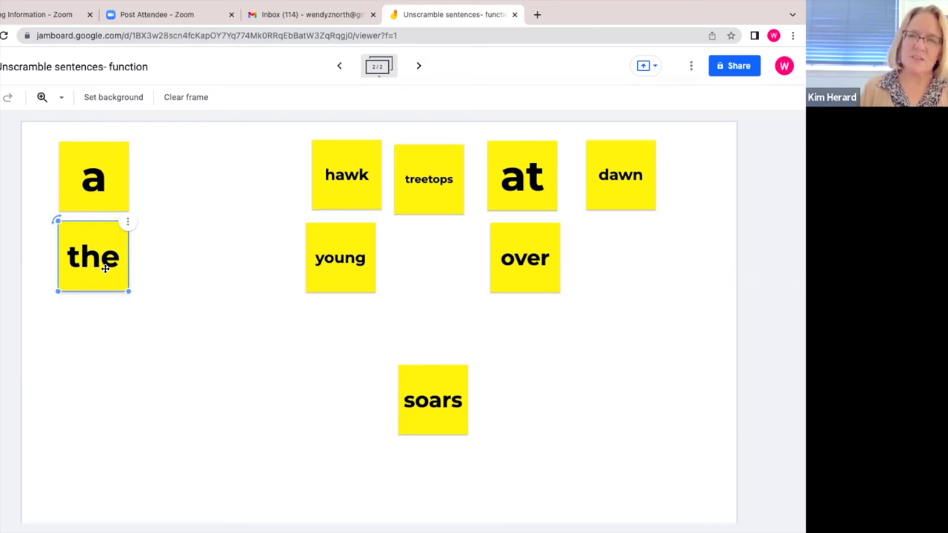
Line up the notes "a", "hawk" and "soars" as the start of a sentence in the lower part of the board
{"action": "left_click", "coordinate": [119, 201]}
{"action": "left_click_drag", "start_coordinate": [119, 201], "coordinate": [254, 428]}
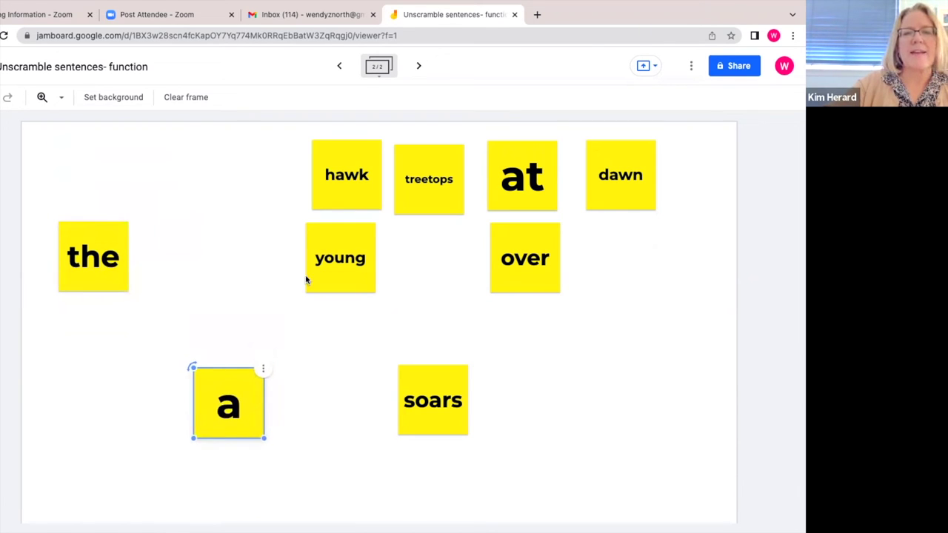
{"action": "left_click", "coordinate": [339, 203]}
{"action": "left_click_drag", "start_coordinate": [328, 302], "coordinate": [306, 432]}
{"action": "left_click_drag", "start_coordinate": [423, 388], "coordinate": [397, 393]}
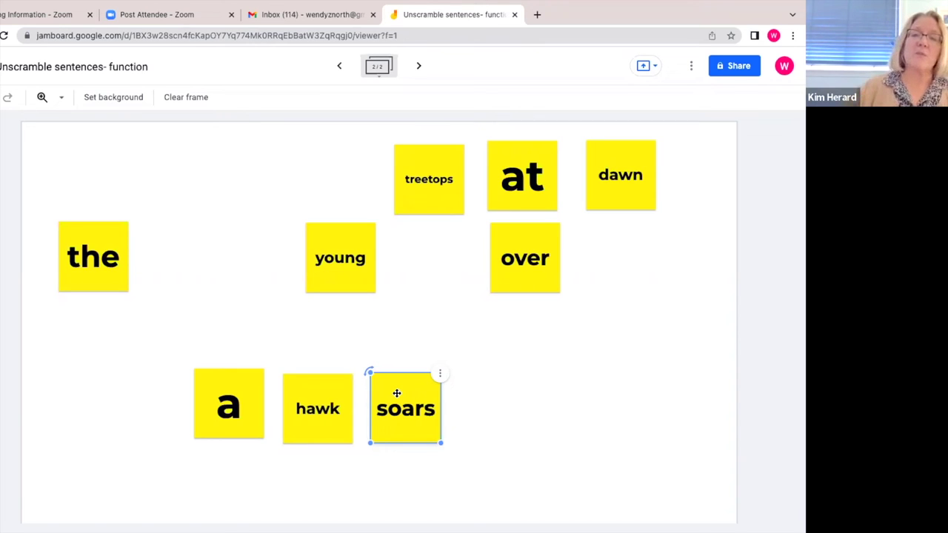
Extend the sentence row after "soars" with the notes "over", "the" and "treetops"
{"action": "left_click", "coordinate": [339, 305]}
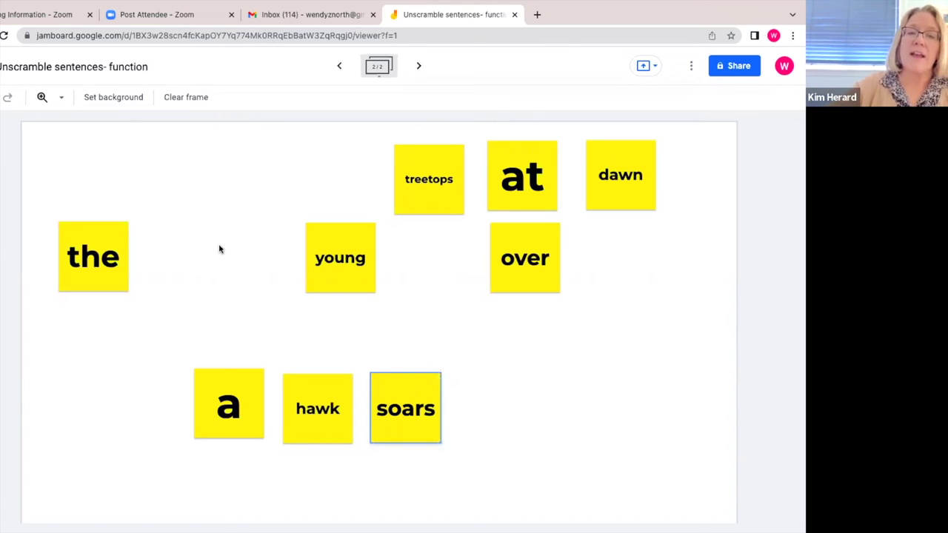
{"action": "left_click_drag", "start_coordinate": [527, 268], "coordinate": [501, 415]}
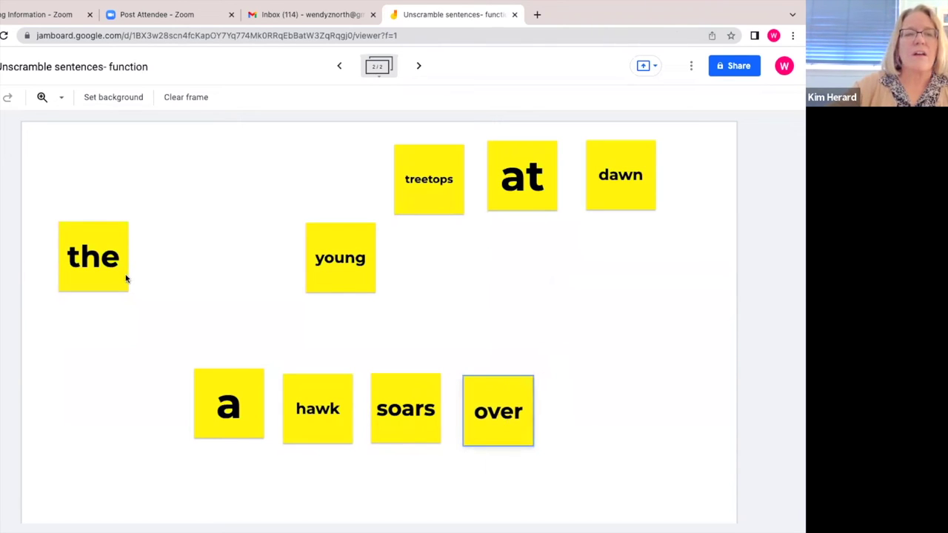
{"action": "left_click_drag", "start_coordinate": [127, 278], "coordinate": [609, 428]}
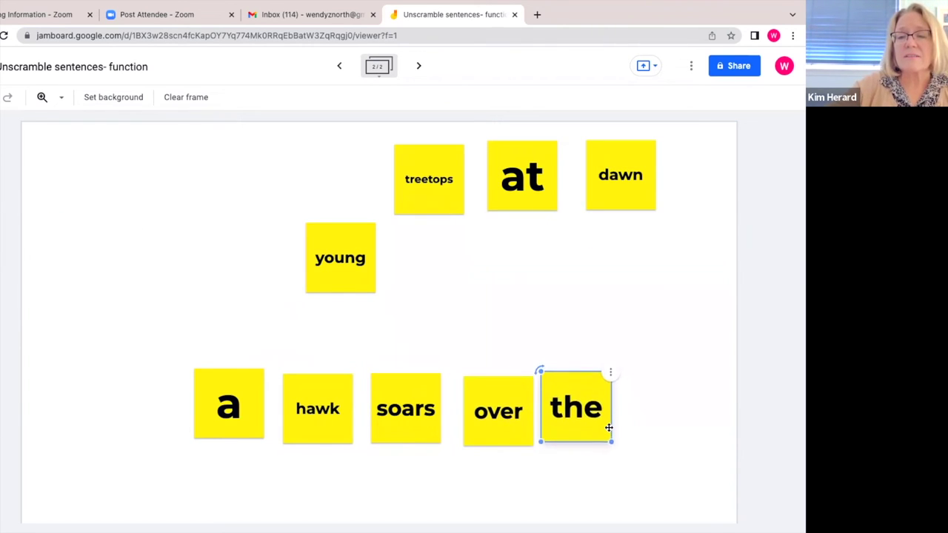
{"action": "left_click_drag", "start_coordinate": [460, 205], "coordinate": [683, 433]}
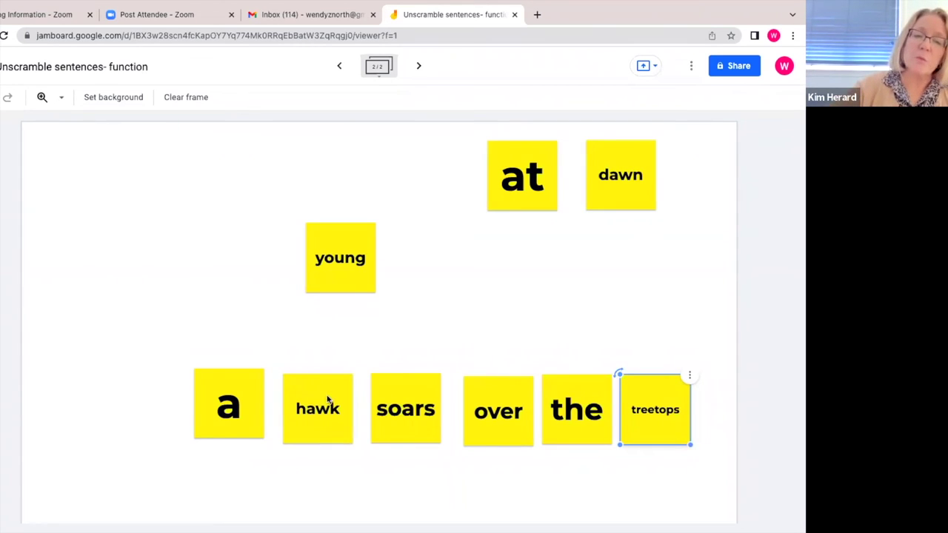
Straighten the sentence row and space it into the groups "a hawk", "soars" and "over the treetops"
{"action": "left_click", "coordinate": [256, 404]}
{"action": "left_click_drag", "start_coordinate": [257, 404], "coordinate": [240, 400]}
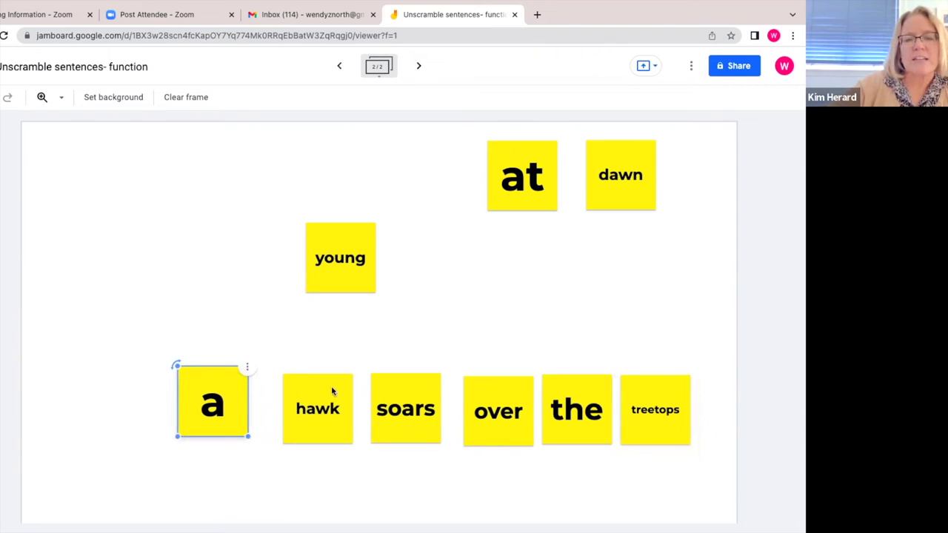
{"action": "left_click_drag", "start_coordinate": [328, 389], "coordinate": [303, 385]}
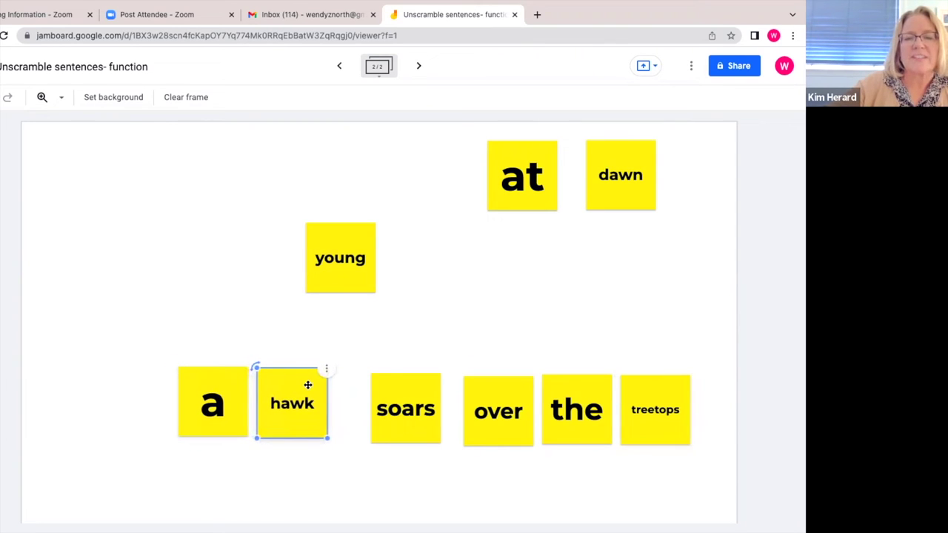
{"action": "left_click_drag", "start_coordinate": [393, 387], "coordinate": [384, 384]}
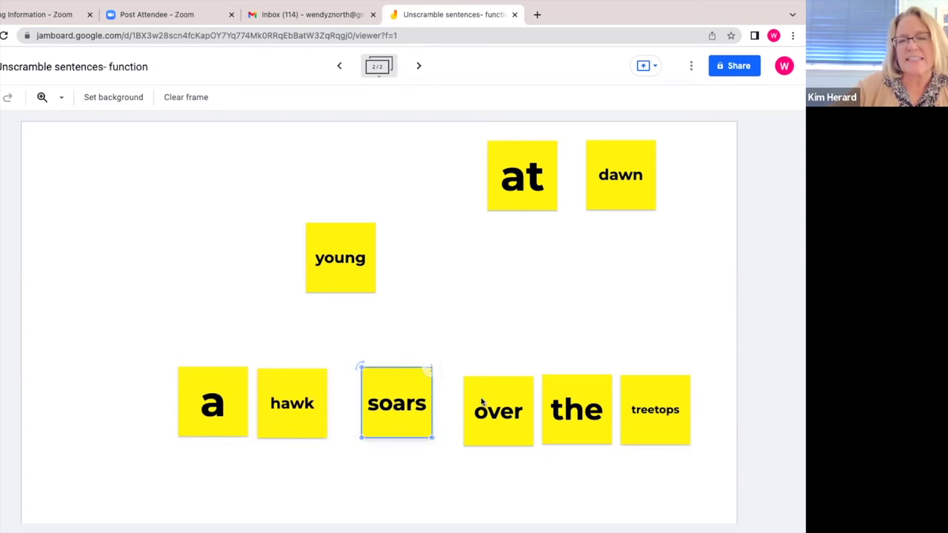
{"action": "left_click_drag", "start_coordinate": [491, 402], "coordinate": [489, 385]}
{"action": "left_click_drag", "start_coordinate": [561, 405], "coordinate": [567, 392]}
{"action": "left_click_drag", "start_coordinate": [650, 404], "coordinate": [644, 395]}
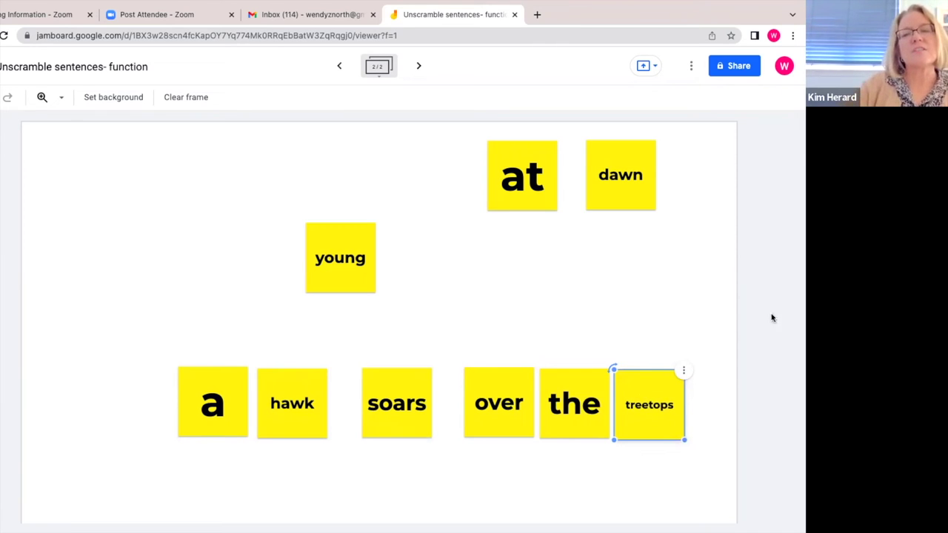
{"action": "left_click", "coordinate": [672, 279]}
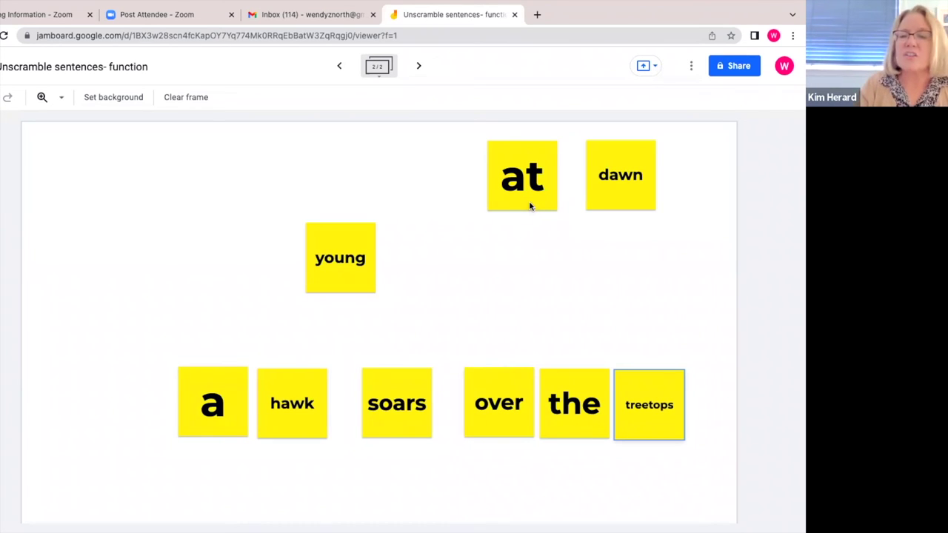
Place the notes "at" and "dawn" side by side in a second row beneath "a hawk"
{"action": "left_click_drag", "start_coordinate": [529, 206], "coordinate": [219, 509]}
{"action": "left_click_drag", "start_coordinate": [632, 207], "coordinate": [306, 508]}
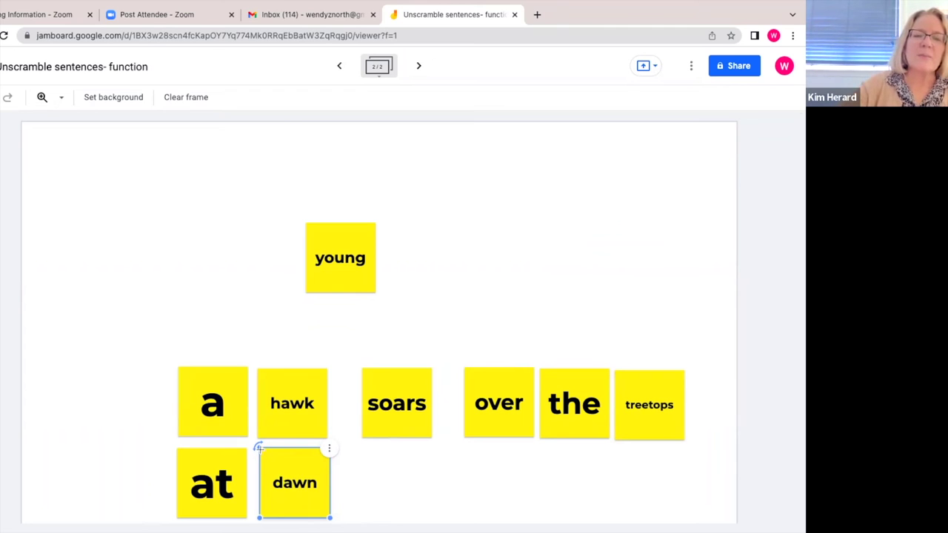
{"action": "key", "text": "Escape"}
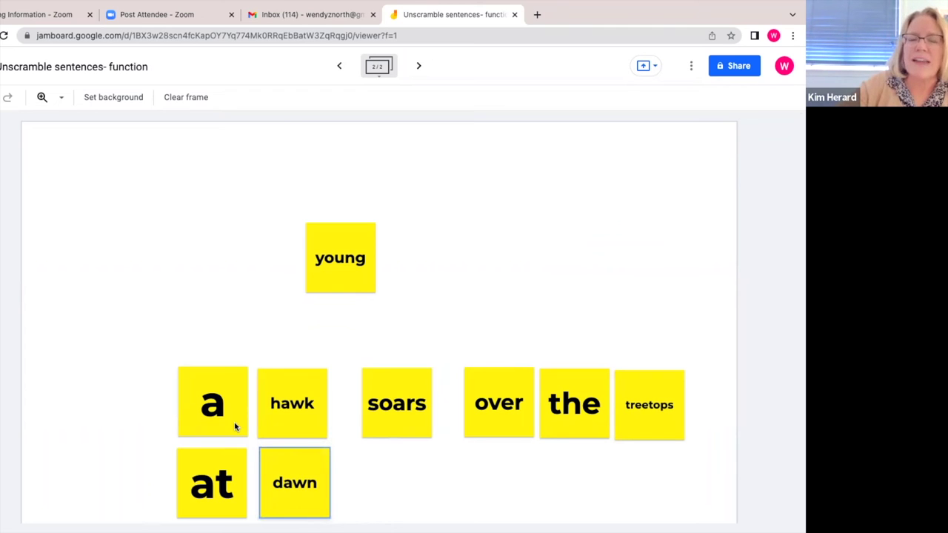
Shift "a" left to make room, insert "young" between "a" and "hawk", and align "hawk" with them
{"action": "left_click", "coordinate": [234, 427]}
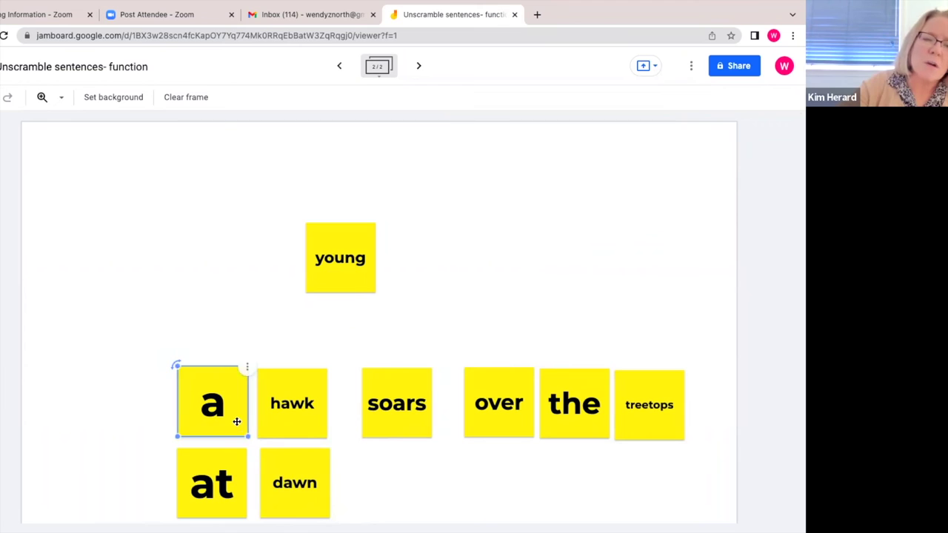
{"action": "left_click_drag", "start_coordinate": [237, 419], "coordinate": [153, 417]}
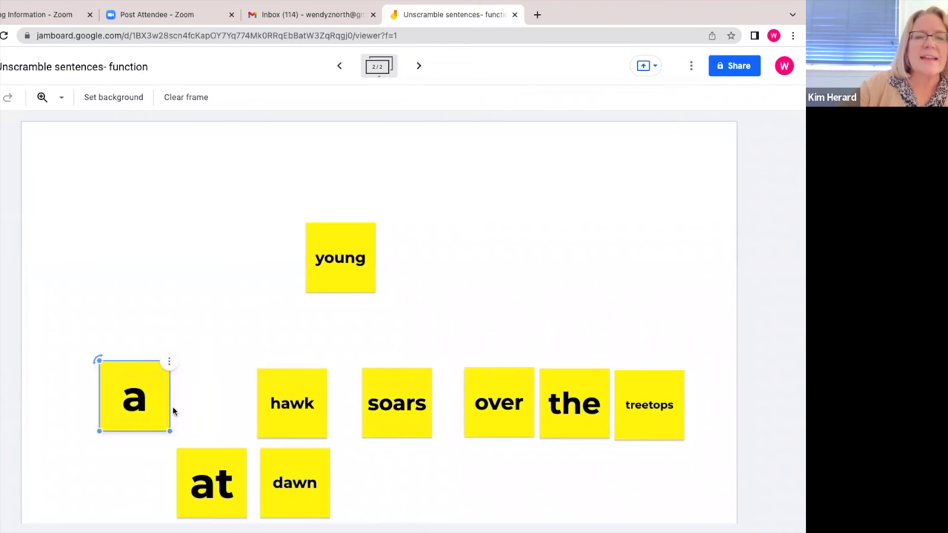
{"action": "key", "text": "Escape"}
{"action": "left_click_drag", "start_coordinate": [354, 281], "coordinate": [222, 420]}
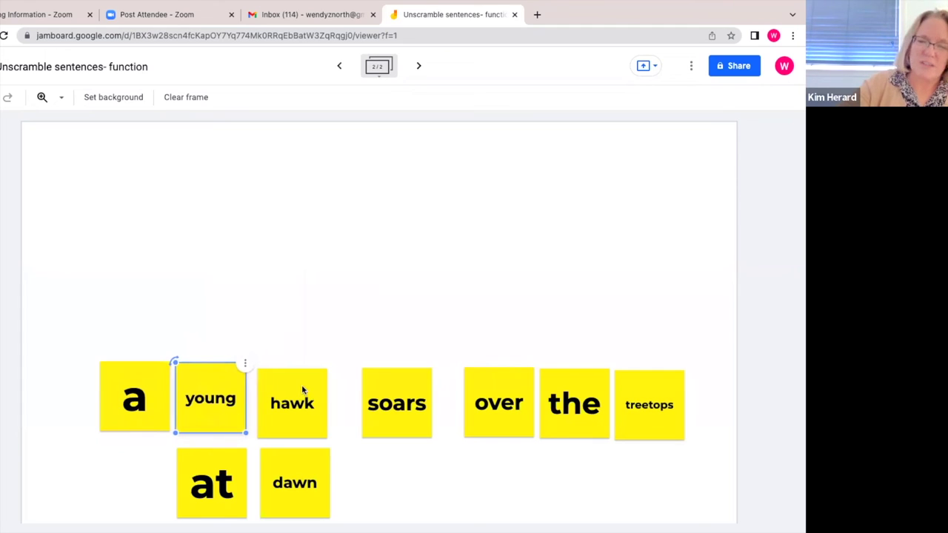
{"action": "left_click_drag", "start_coordinate": [302, 387], "coordinate": [298, 382]}
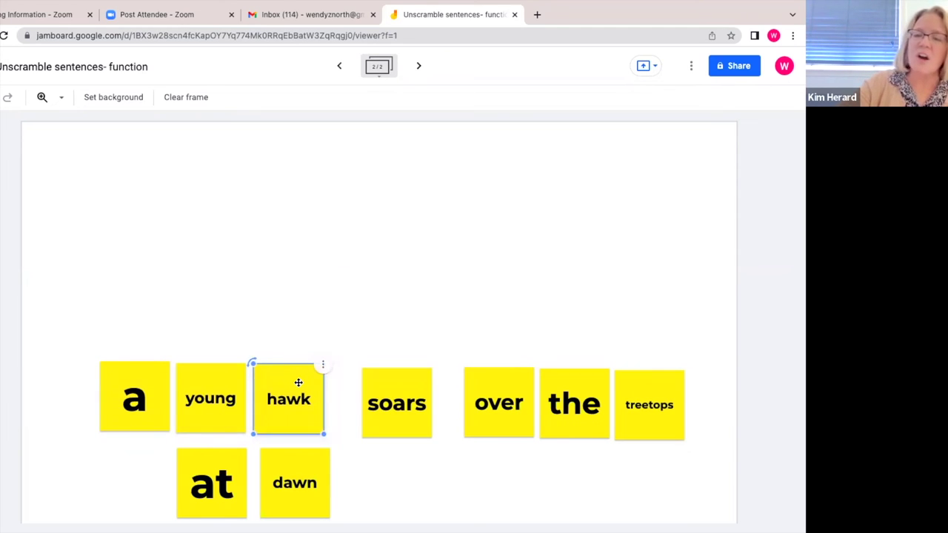
Shift the "at dawn" notes left so the second row starts directly beneath "a"
{"action": "left_click_drag", "start_coordinate": [224, 471], "coordinate": [148, 467]}
{"action": "left_click_drag", "start_coordinate": [286, 459], "coordinate": [208, 457]}
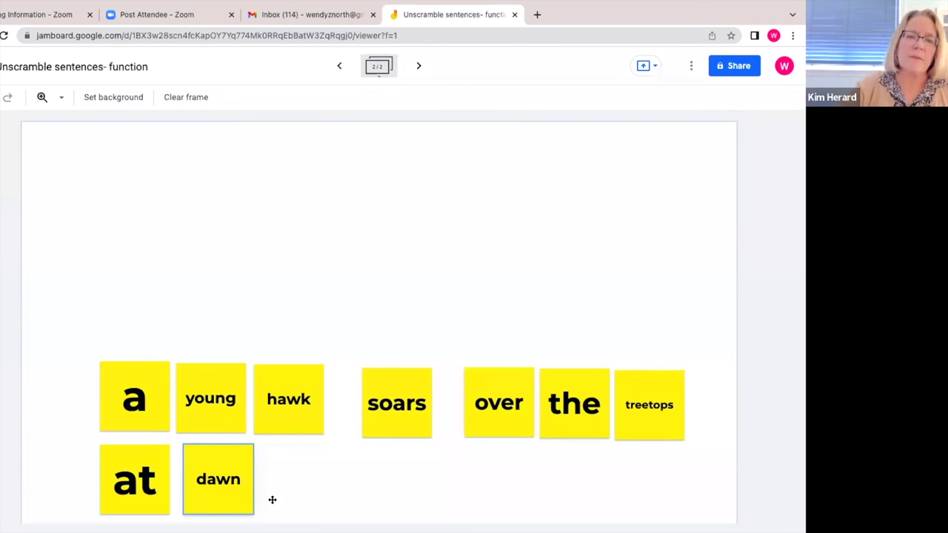
{"action": "left_click", "coordinate": [186, 479]}
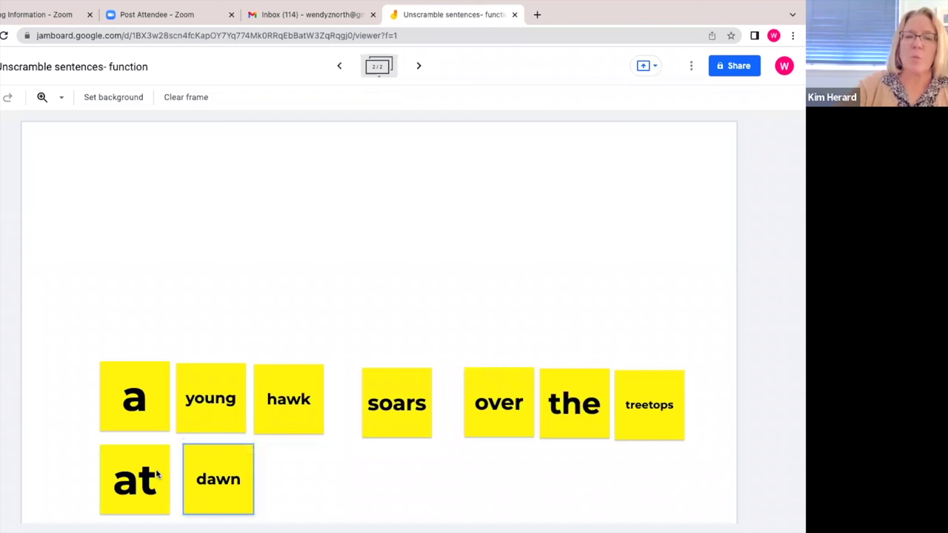
{"action": "left_click", "coordinate": [217, 467]}
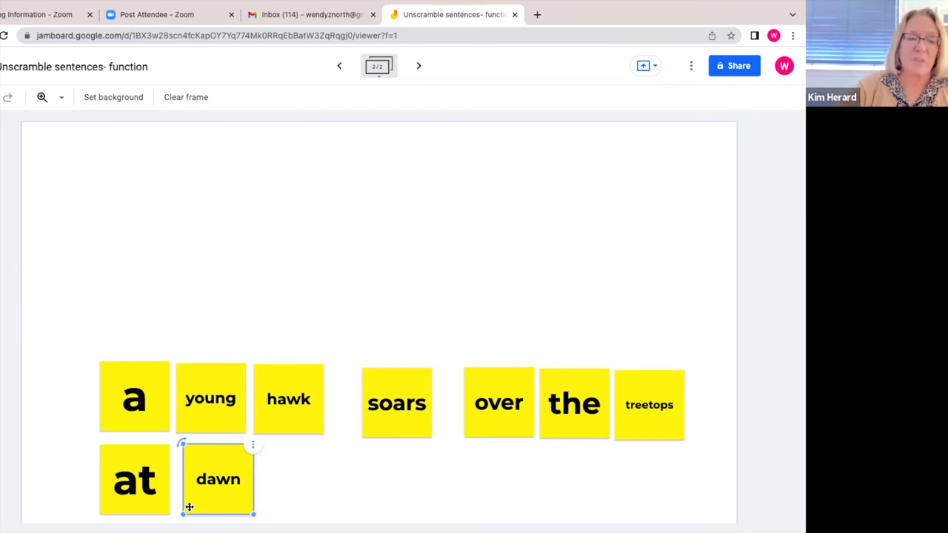
Move "at" and "dawn" above the sentence row at the board's left edge to open a reordered sentence
{"action": "left_click_drag", "start_coordinate": [154, 465], "coordinate": [83, 297]}
{"action": "left_click_drag", "start_coordinate": [222, 463], "coordinate": [195, 402]}
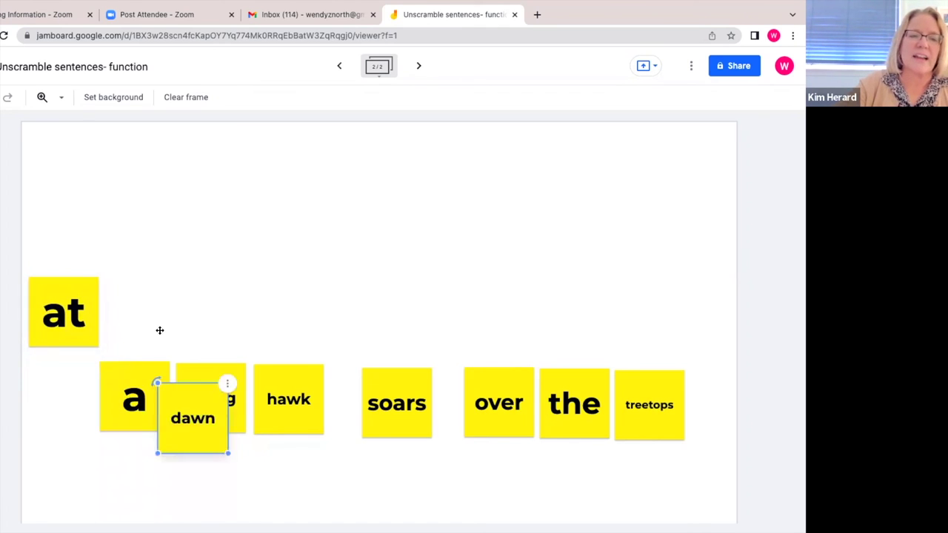
{"action": "left_click_drag", "start_coordinate": [159, 331], "coordinate": [146, 296]}
Continue the row after "at dawn" with "a young hawk soars over" and place "the treetops" on the line below
{"action": "left_click", "coordinate": [150, 379]}
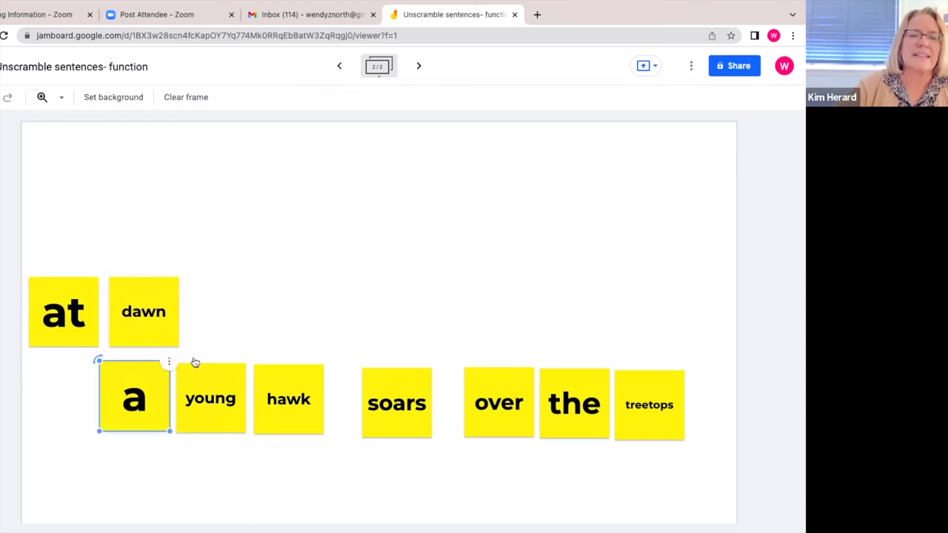
{"action": "left_click_drag", "start_coordinate": [149, 380], "coordinate": [244, 292]}
{"action": "left_click", "coordinate": [235, 384]}
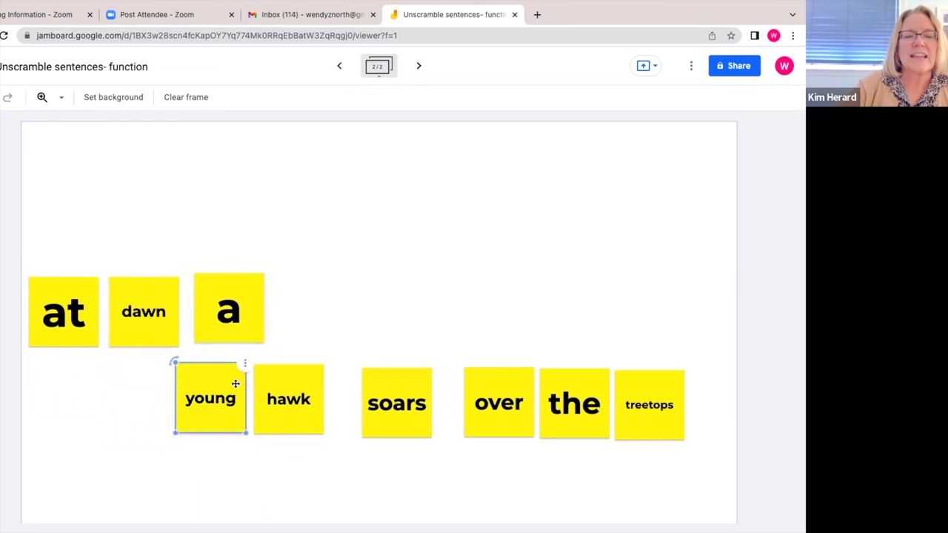
{"action": "left_click_drag", "start_coordinate": [236, 384], "coordinate": [340, 294]}
{"action": "left_click_drag", "start_coordinate": [313, 385], "coordinate": [420, 294]}
{"action": "left_click_drag", "start_coordinate": [420, 394], "coordinate": [500, 296]}
{"action": "left_click_drag", "start_coordinate": [523, 386], "coordinate": [577, 294]}
{"action": "left_click_drag", "start_coordinate": [595, 376], "coordinate": [94, 383]}
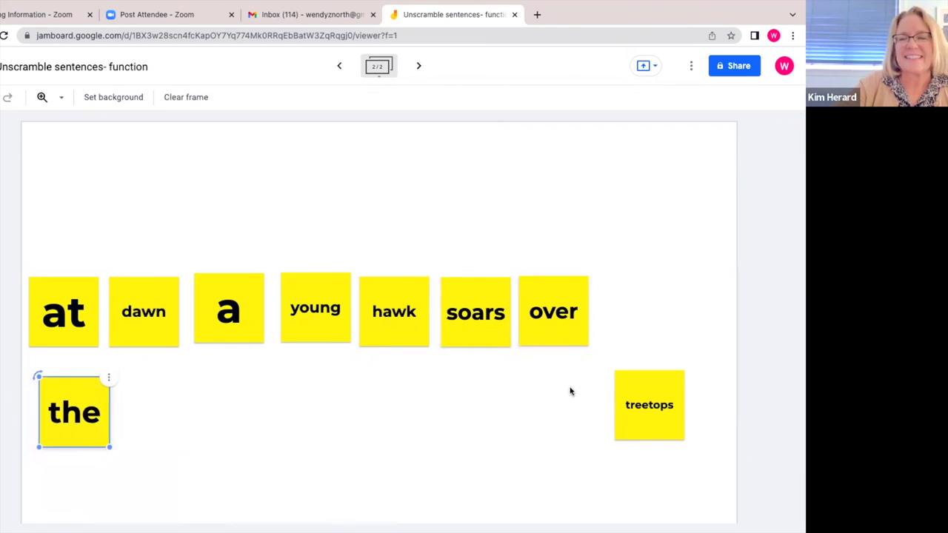
{"action": "left_click_drag", "start_coordinate": [630, 391], "coordinate": [141, 393]}
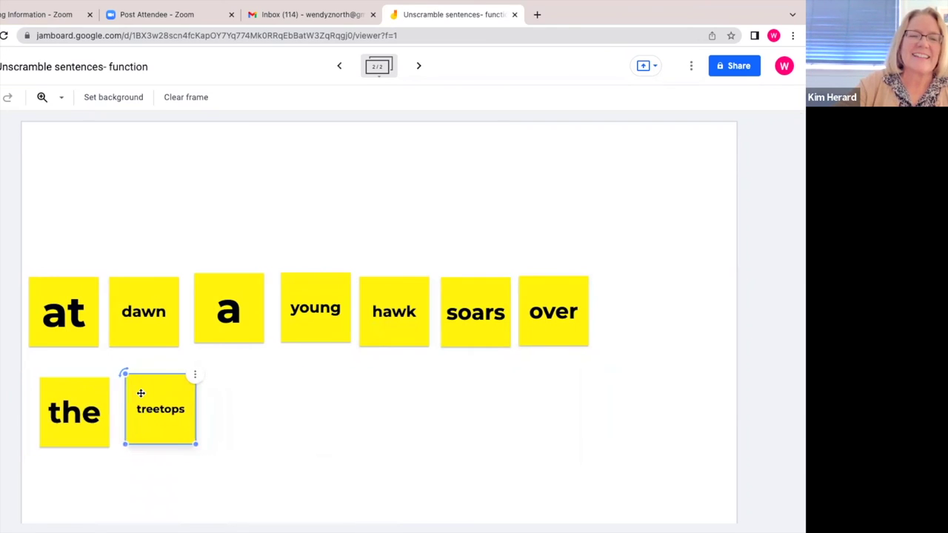
Close the gaps by moving "dawn" nearer to "at" and "treetops" nearer to "the"
{"action": "left_click_drag", "start_coordinate": [168, 338], "coordinate": [159, 339]}
{"action": "left_click", "coordinate": [183, 348]}
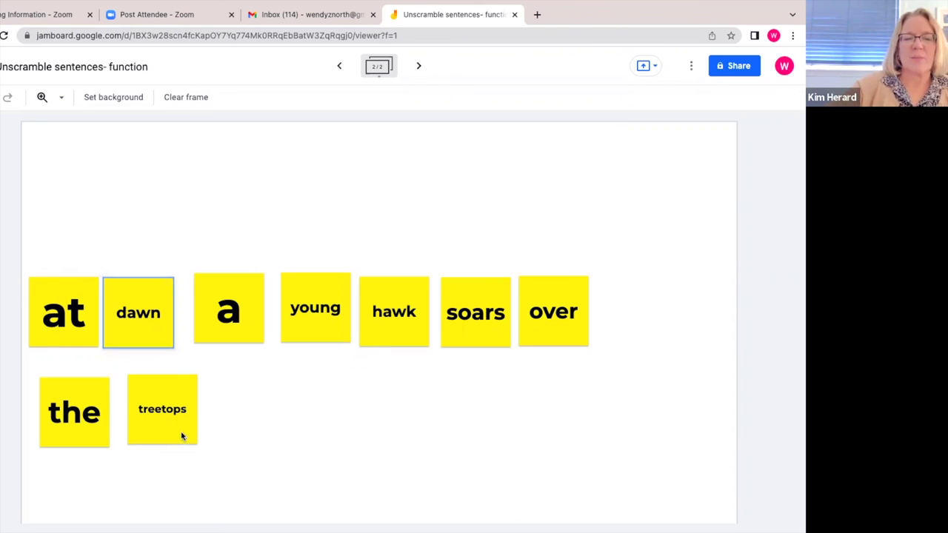
{"action": "left_click_drag", "start_coordinate": [182, 437], "coordinate": [169, 437]}
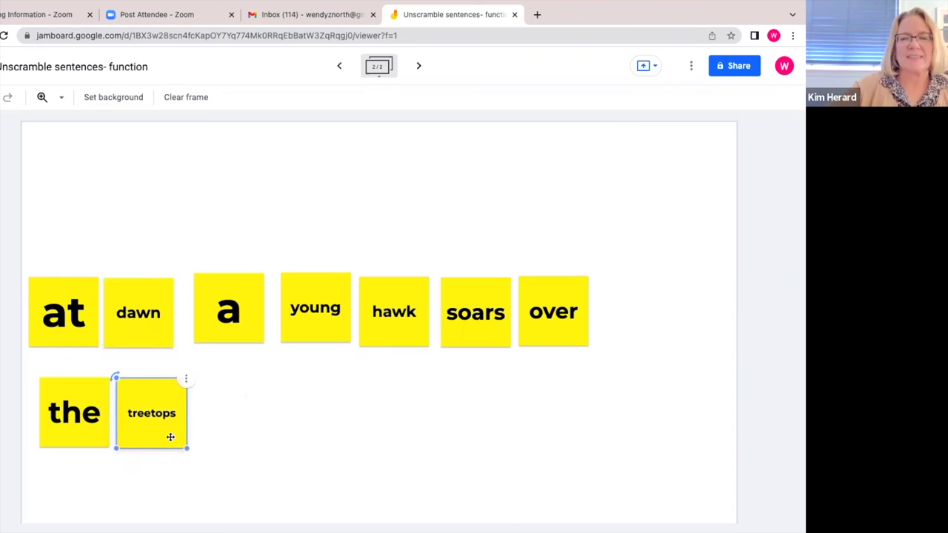